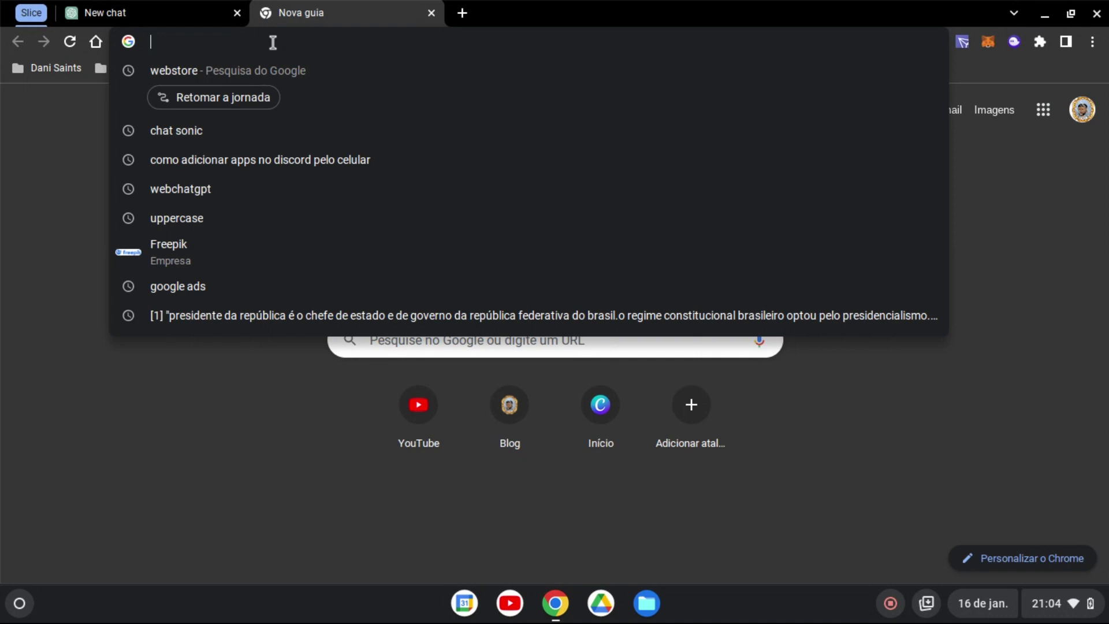
- Search Google for "web chat gpt"
text(web )
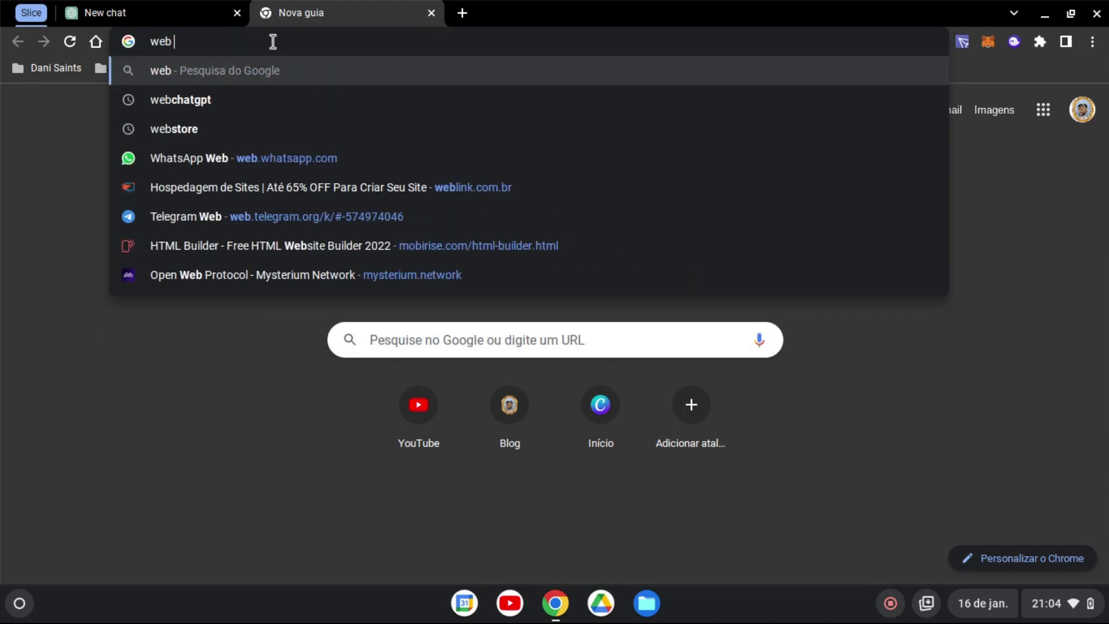
text(cha)
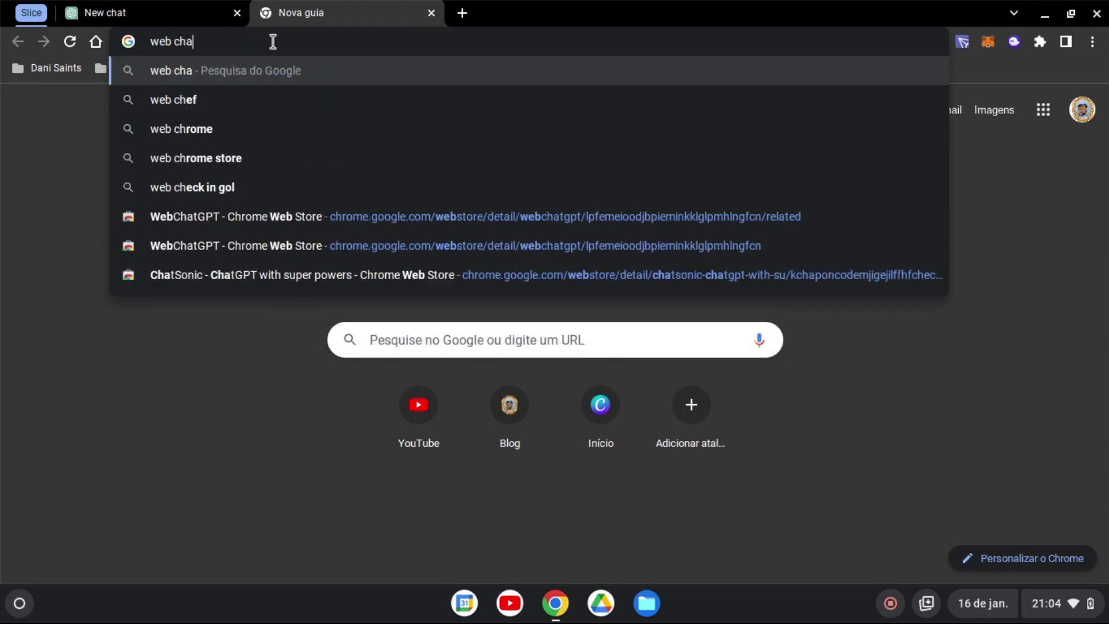
text(t gpt)
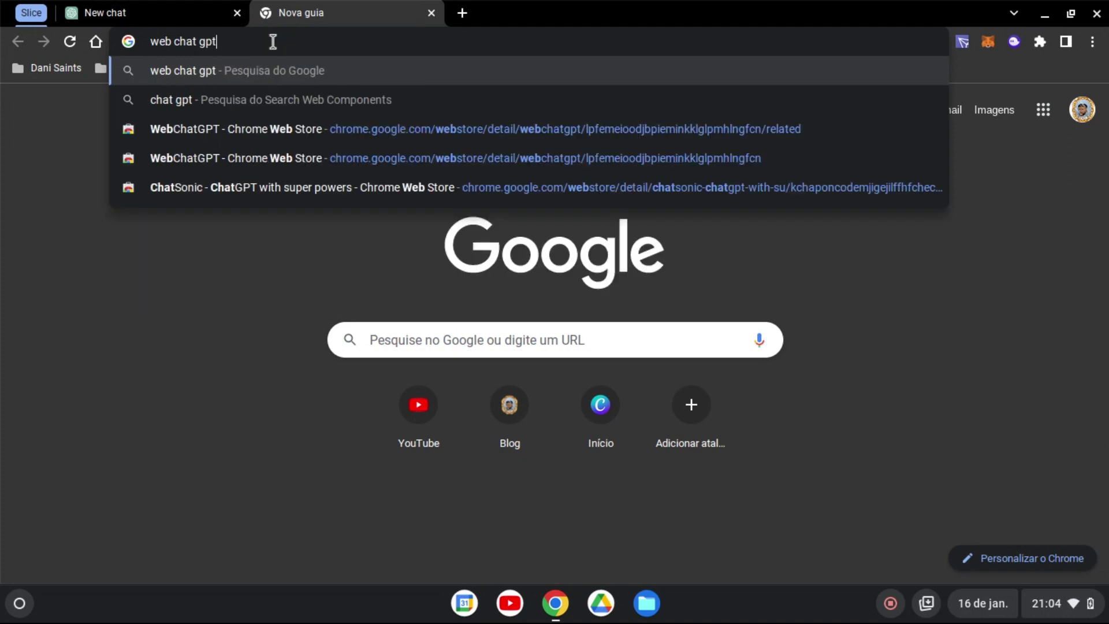
key(Return)
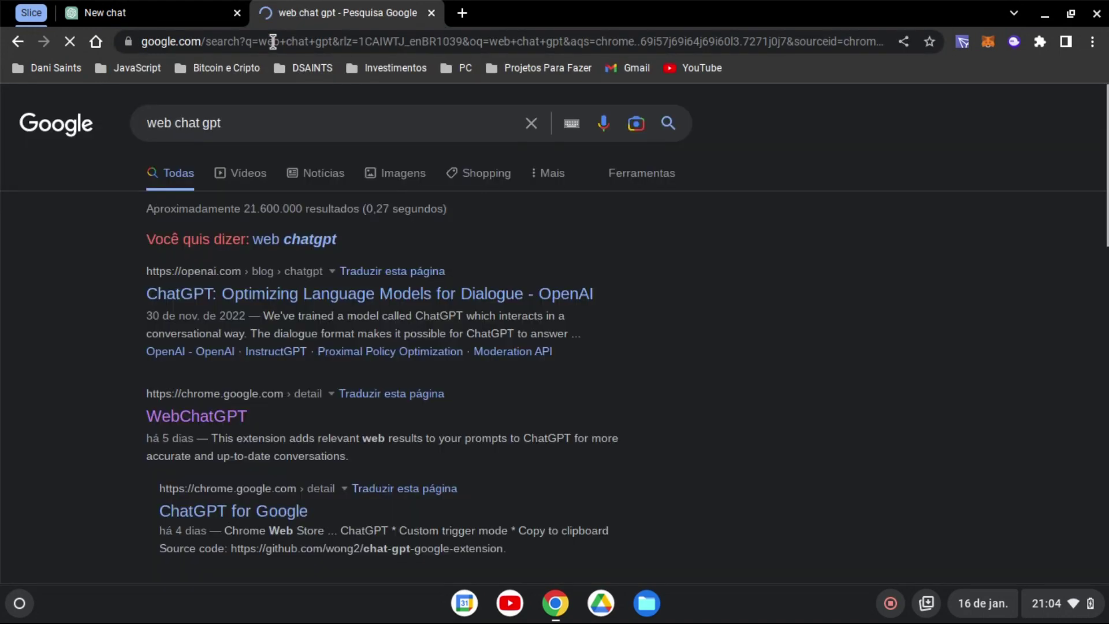
- Open the WebChatGPT extension's Chrome Web Store page from the search results
scroll(577, 335, down, 3)
scroll(519, 315, up, 3)
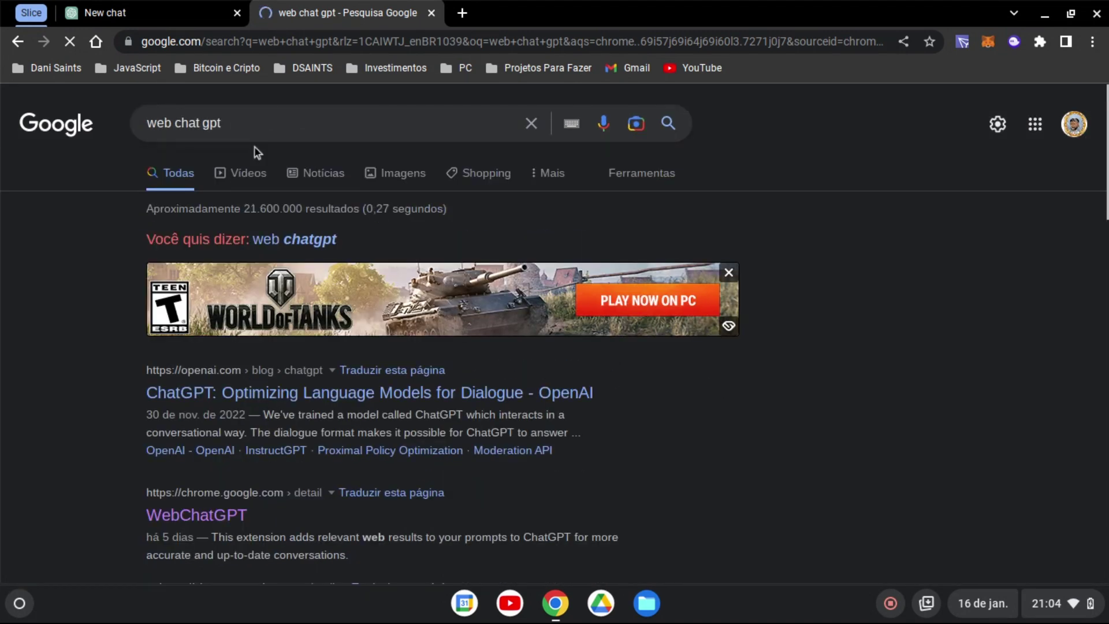
scroll(282, 228, down, 2)
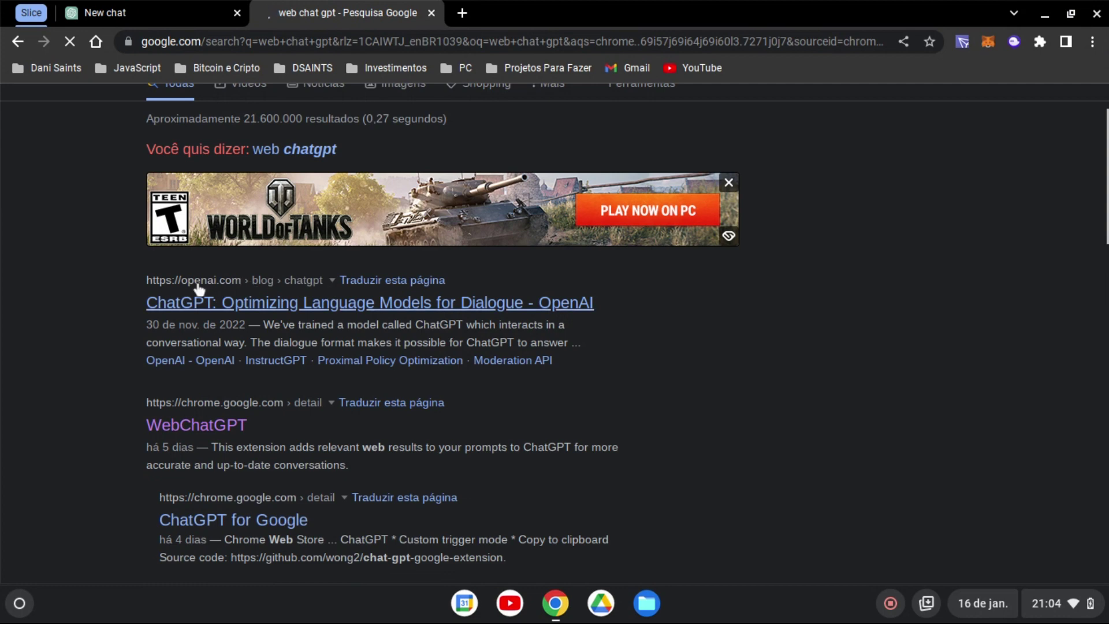
scroll(211, 310, down, 1)
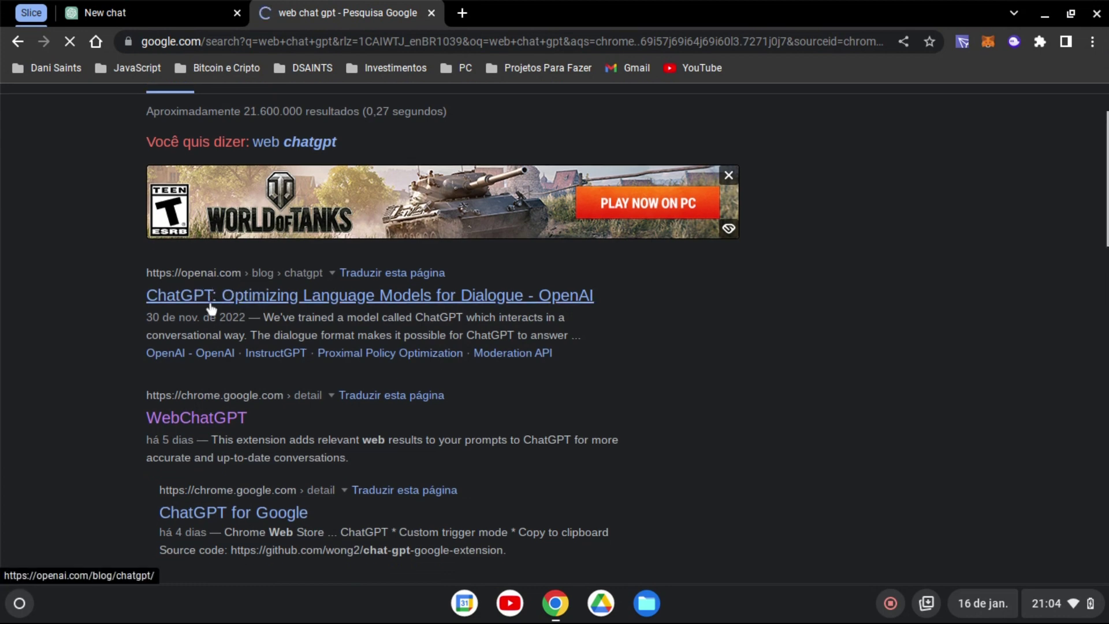
scroll(211, 310, down, 1)
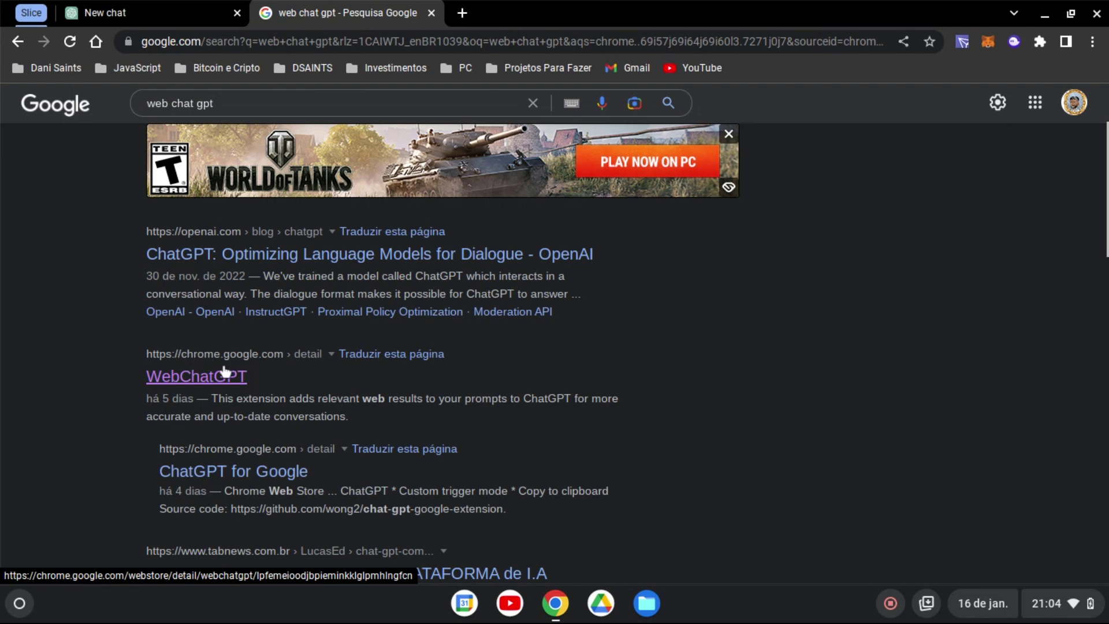
scroll(197, 376, down, 1)
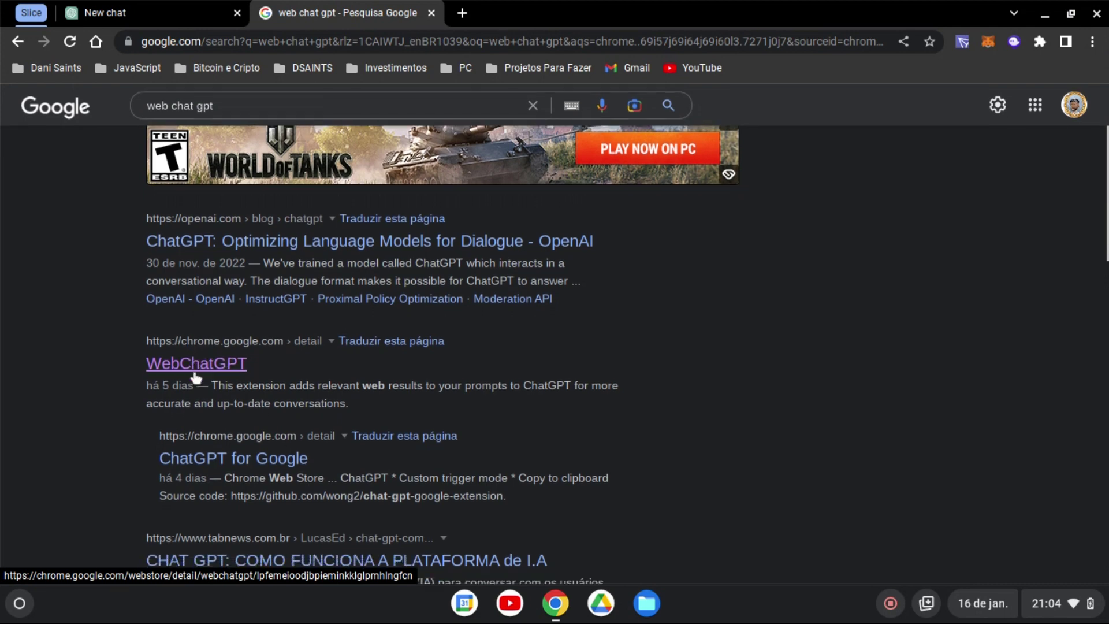
click(193, 356)
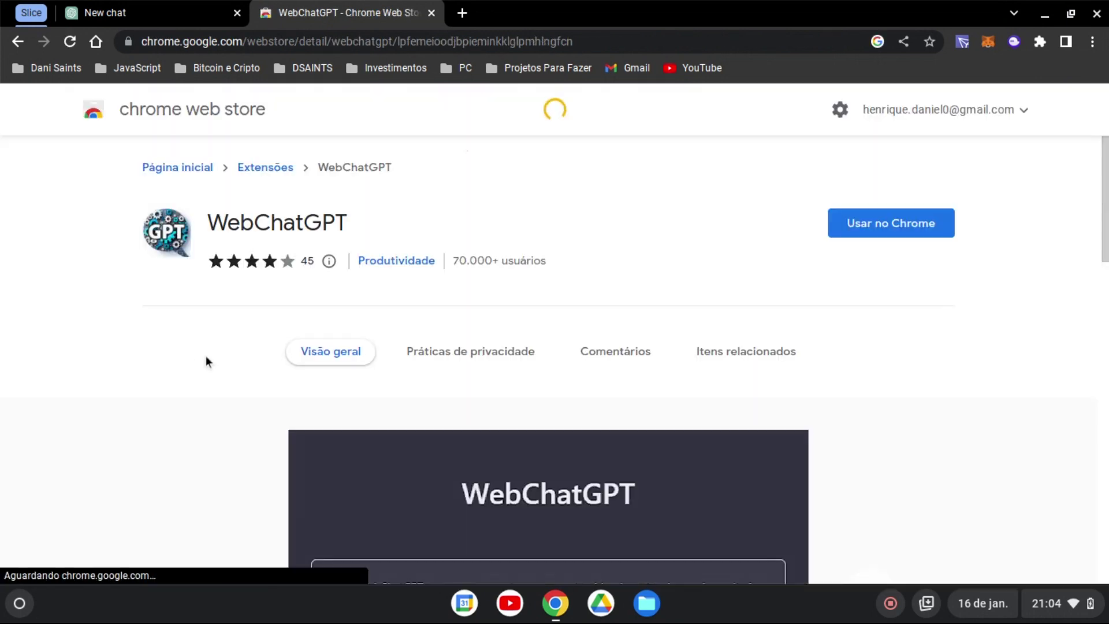
- Review the WebChatGPT preview, add the extension to Chrome and close its store page
scroll(374, 279, down, 3)
scroll(384, 303, down, 1)
scroll(384, 306, up, 2)
scroll(384, 303, down, 2)
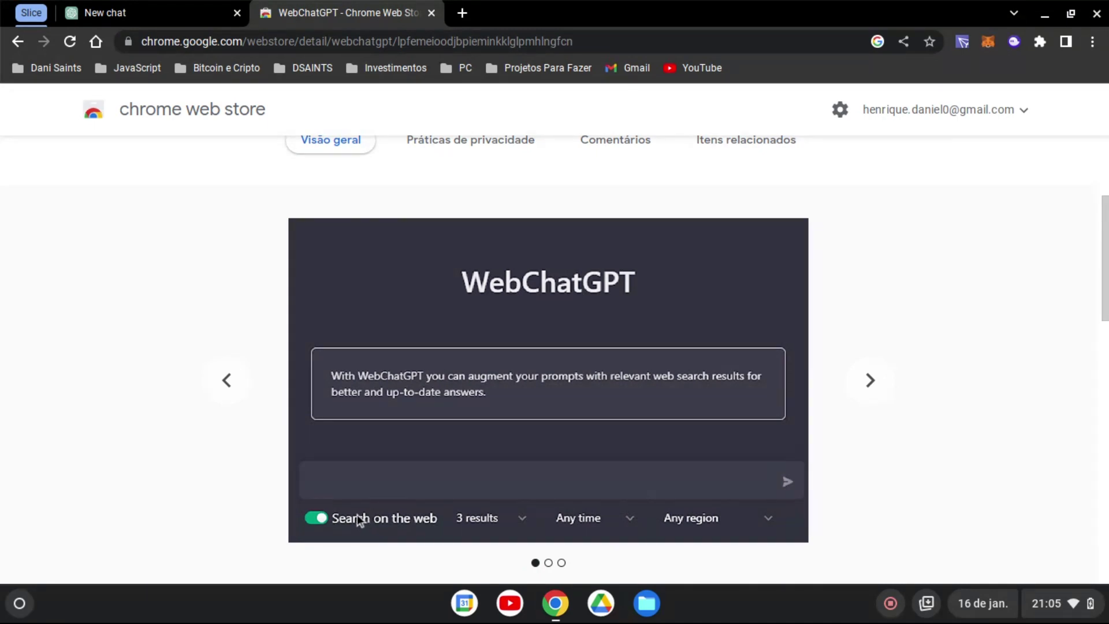
scroll(361, 508, up, 3)
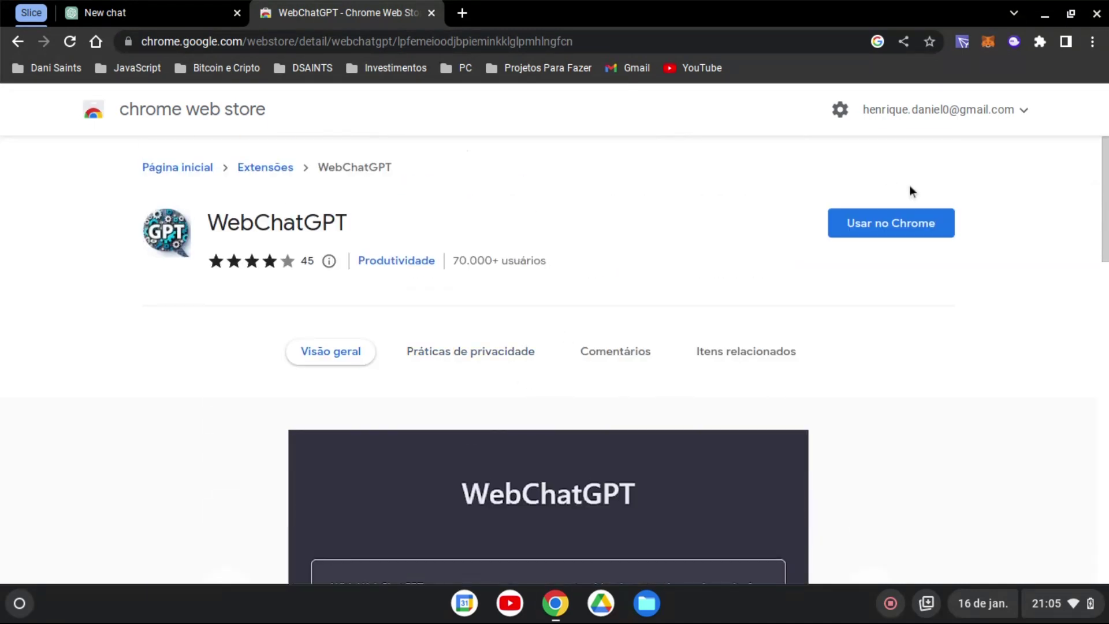
click(881, 230)
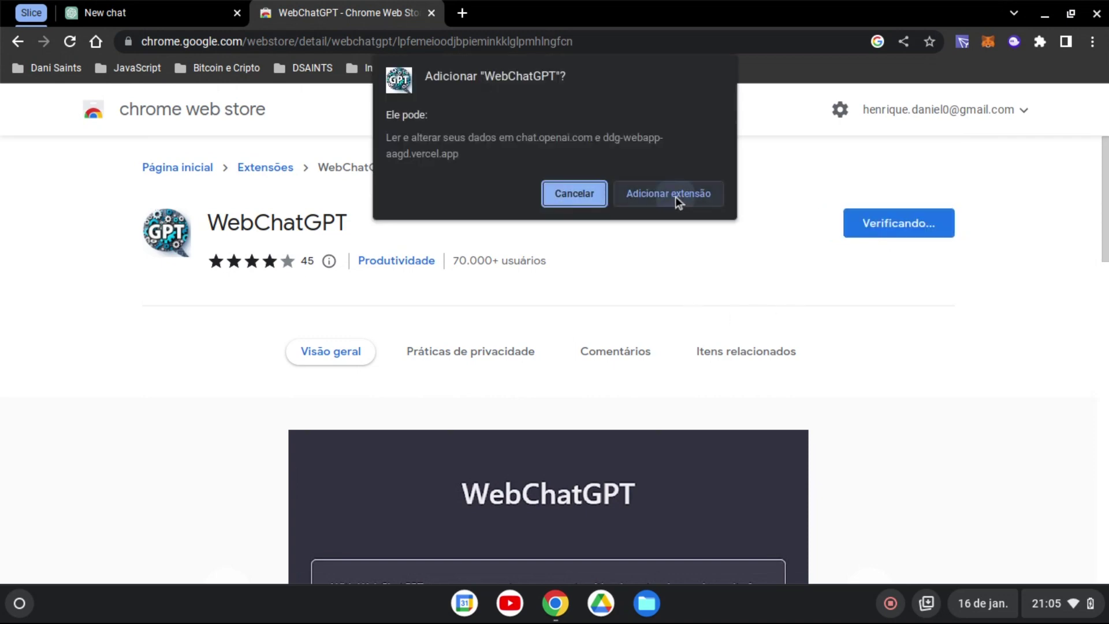
click(675, 197)
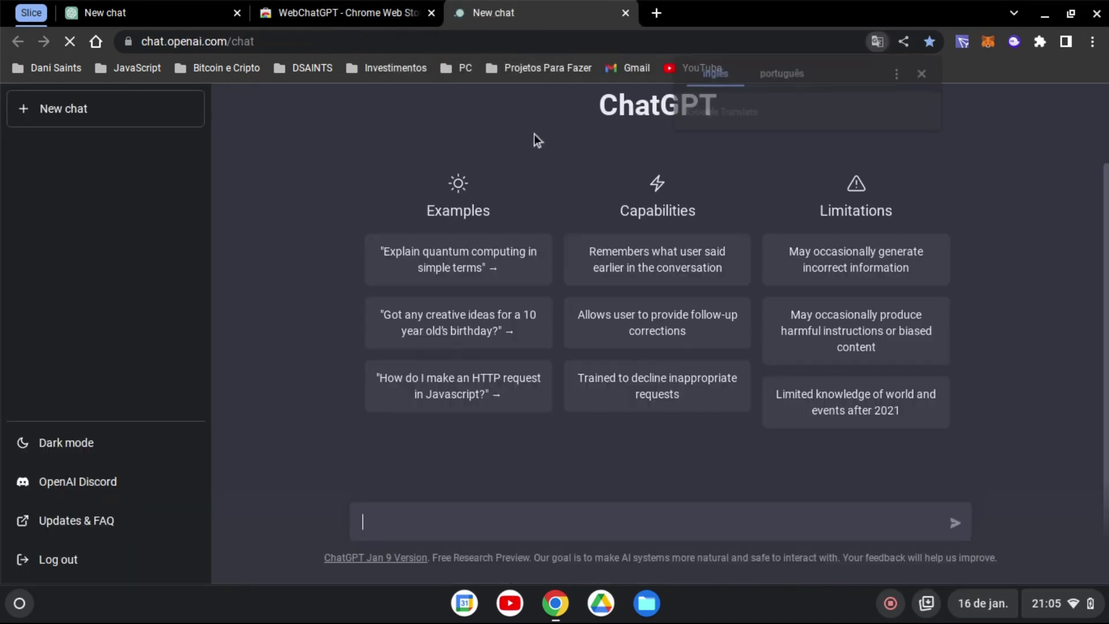
click(430, 12)
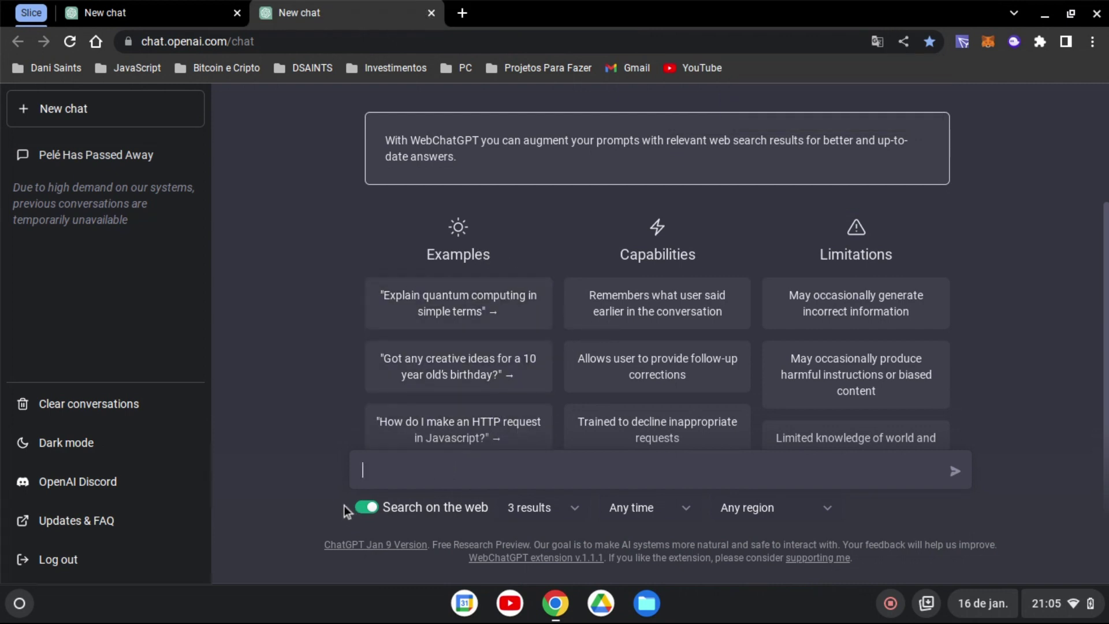
- In the ChatGPT tab without the web search options, ask "Qual é o atual presidente do brasil?"
click(178, 13)
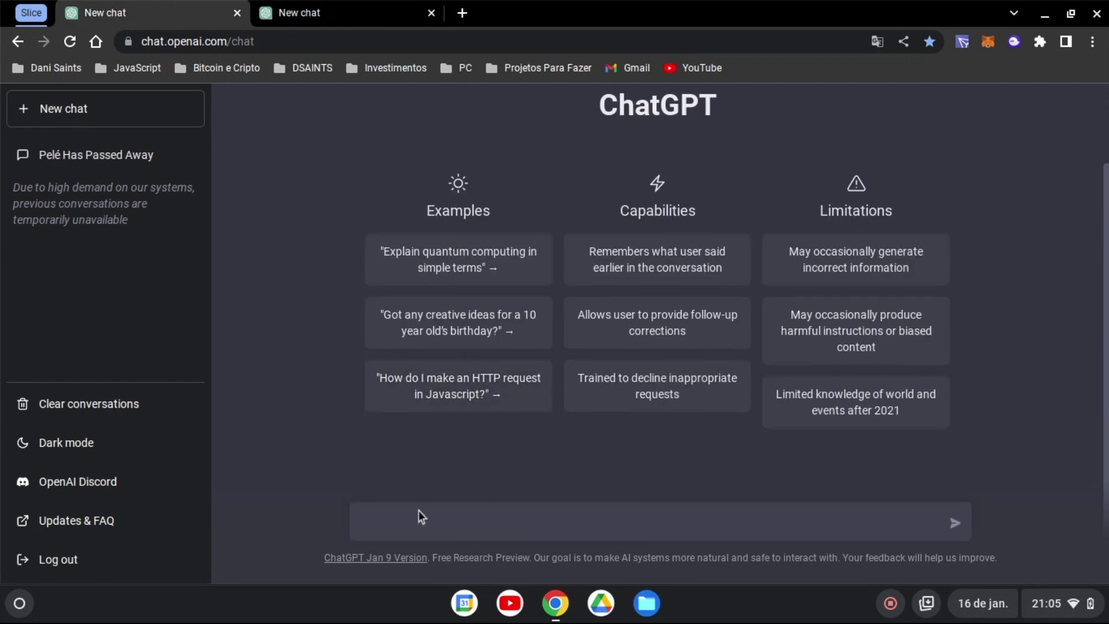
click(347, 13)
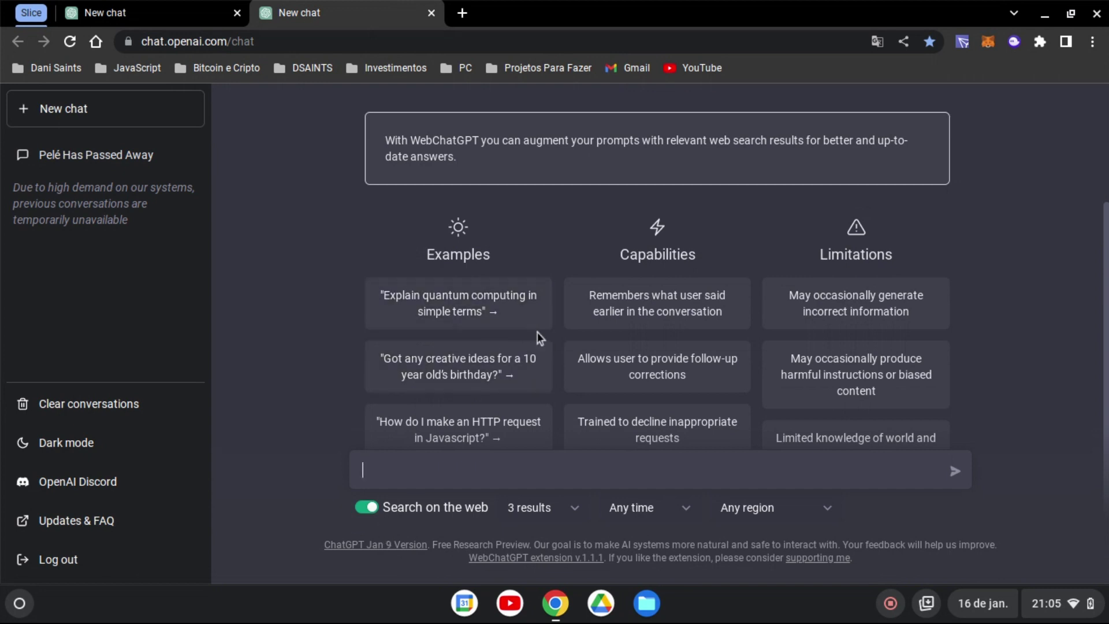
click(219, 14)
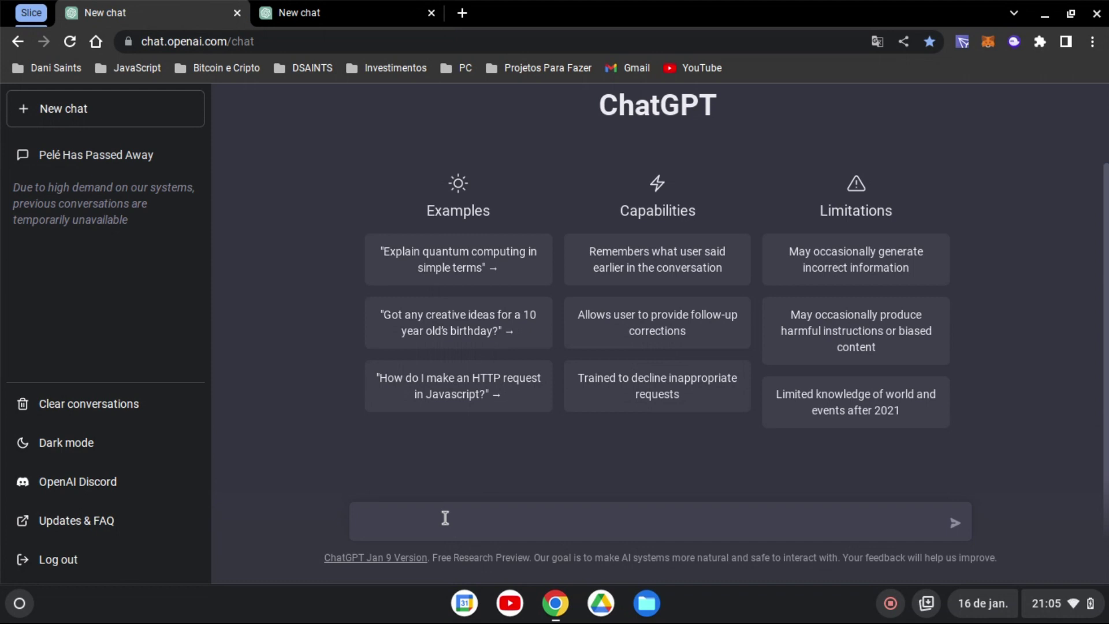
text(Qual)
text( éo atul president)
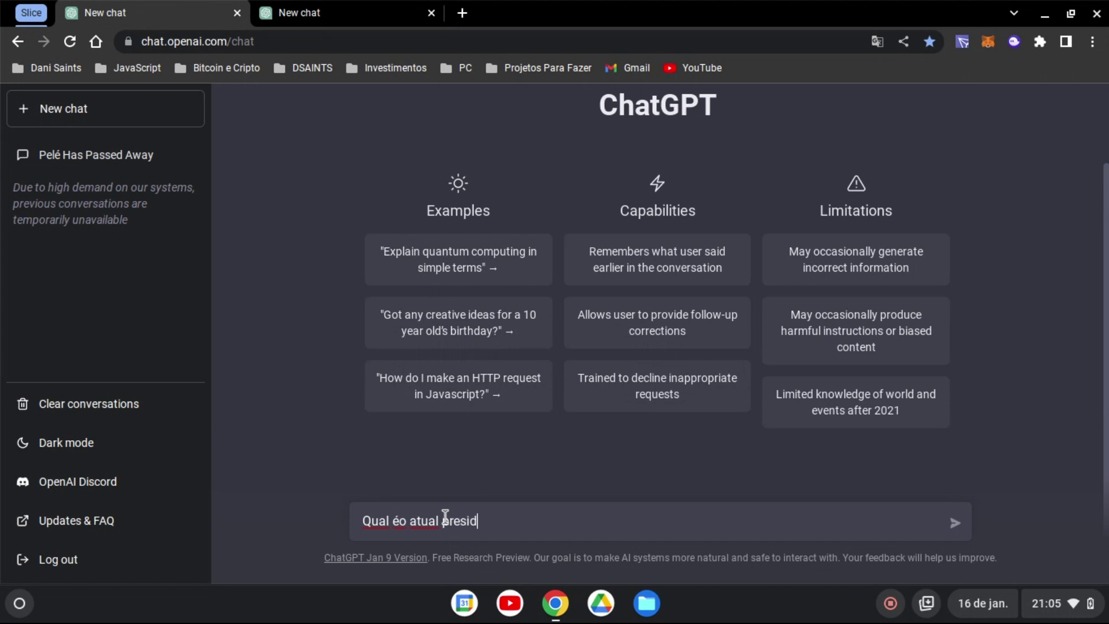
text(e do brasil?)
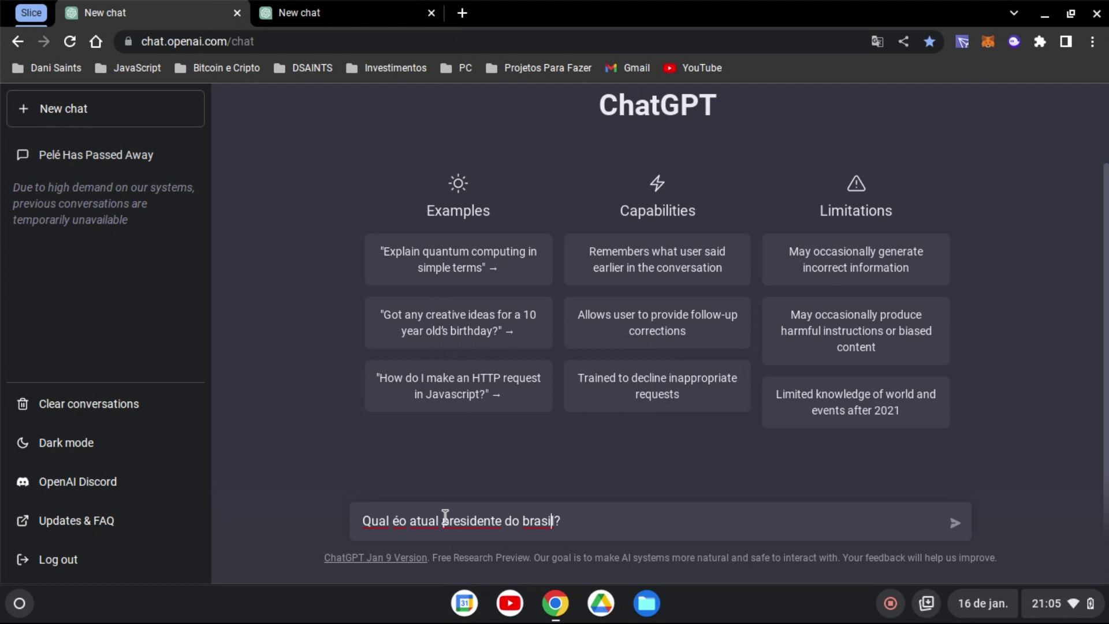
key(Right)
key(Return)
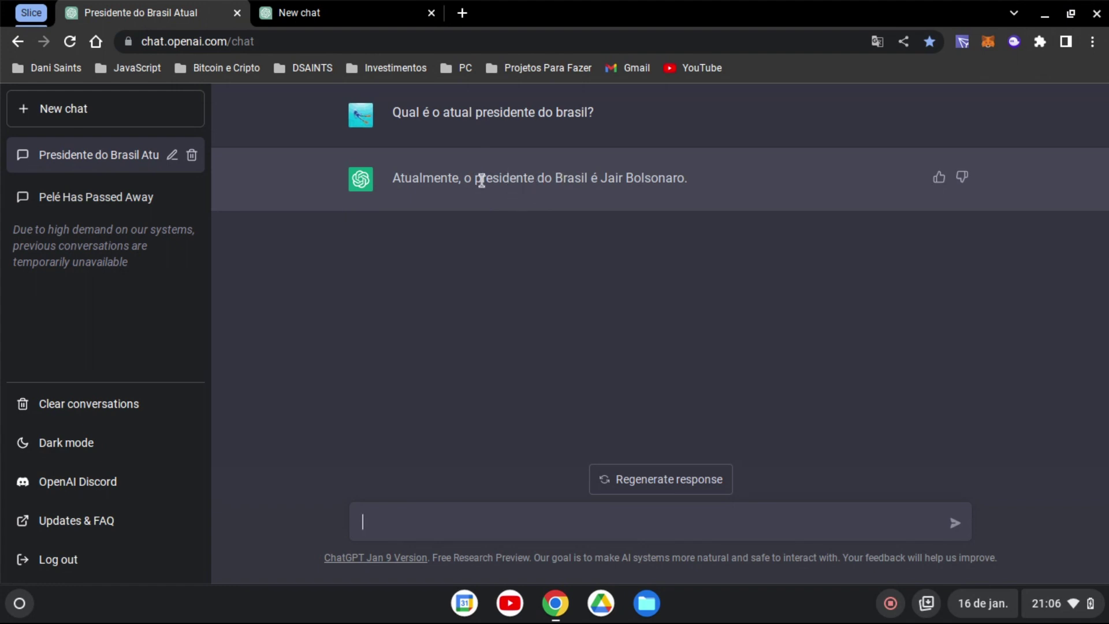
- Close the ChatGPT tab that lacks web search and start a new chat in the WebChatGPT-enabled tab
triple_click(451, 179)
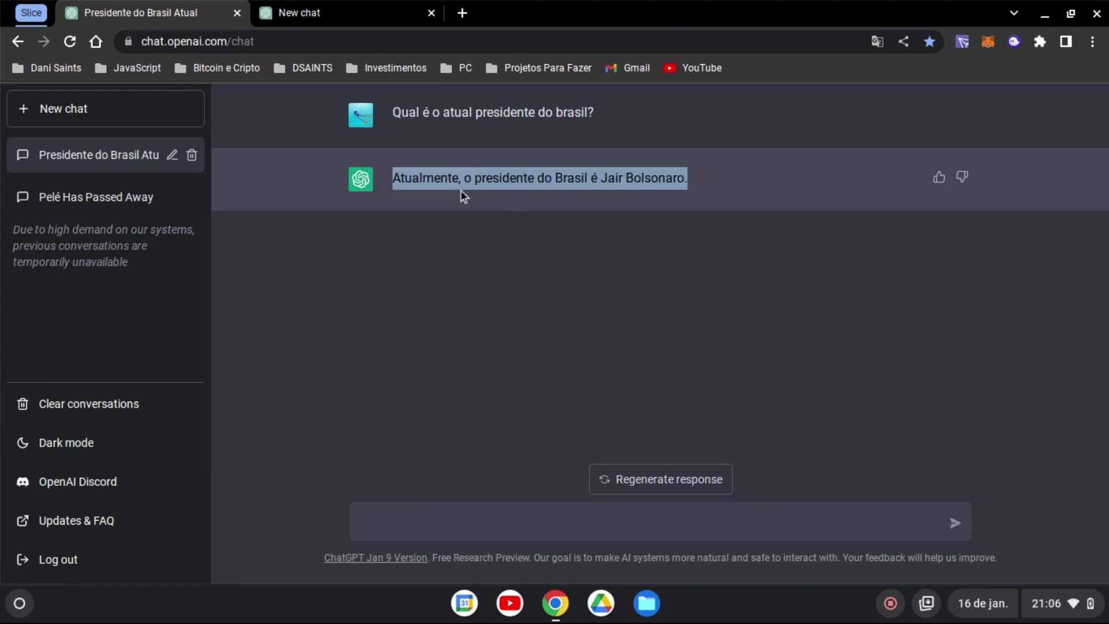
click(424, 202)
click(308, 11)
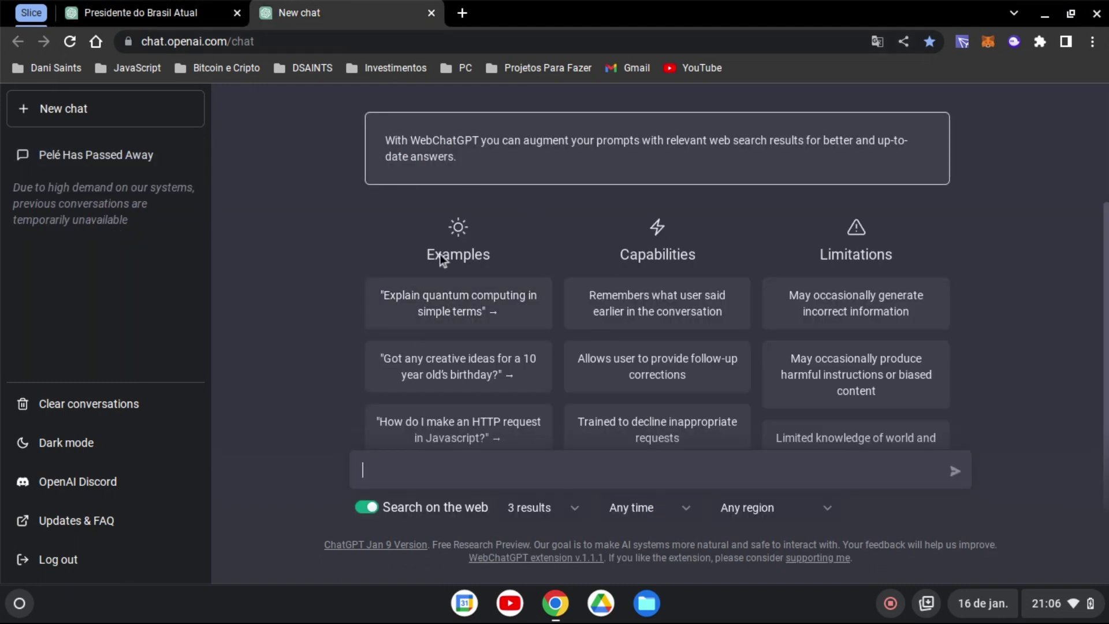
click(236, 13)
click(90, 113)
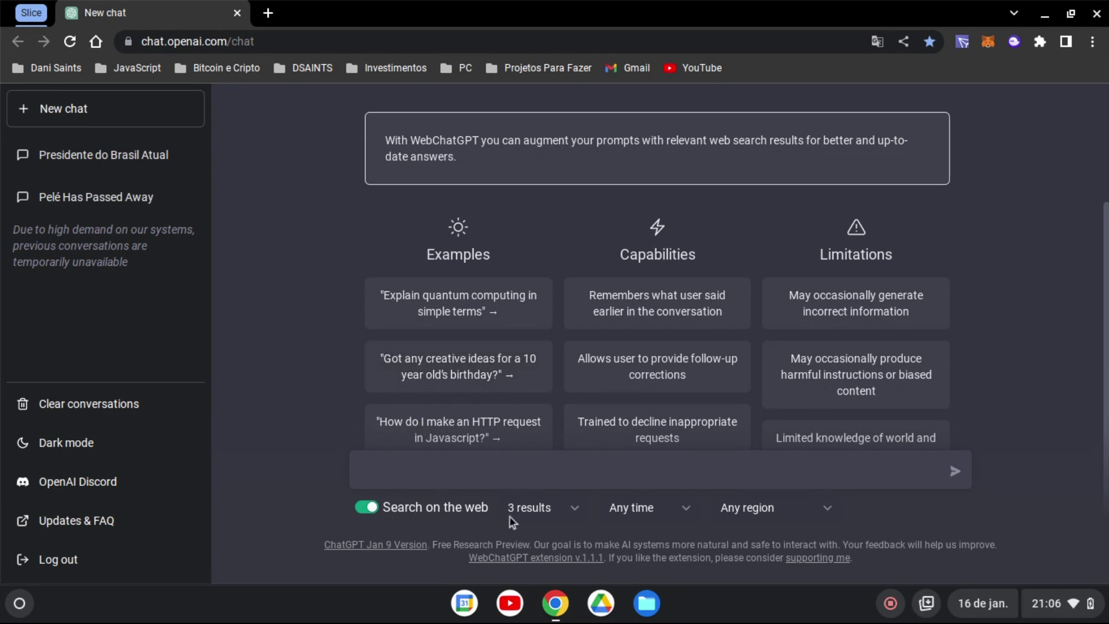
- Set the WebChatGPT search options to 2 results and the Brazil region, leaving the time range at Any time
click(537, 507)
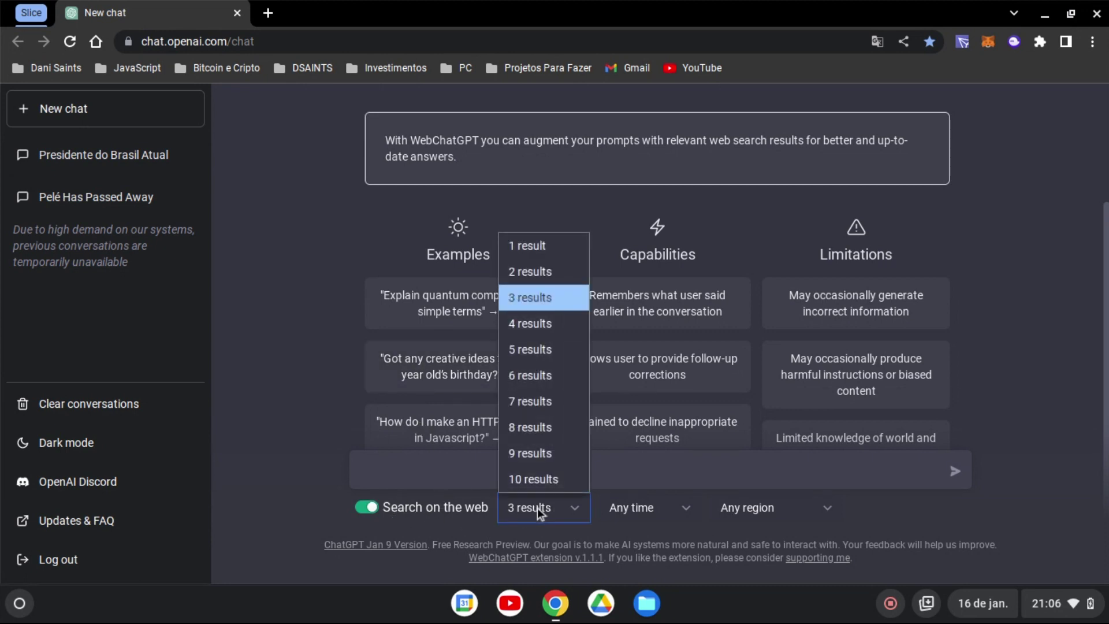
click(535, 266)
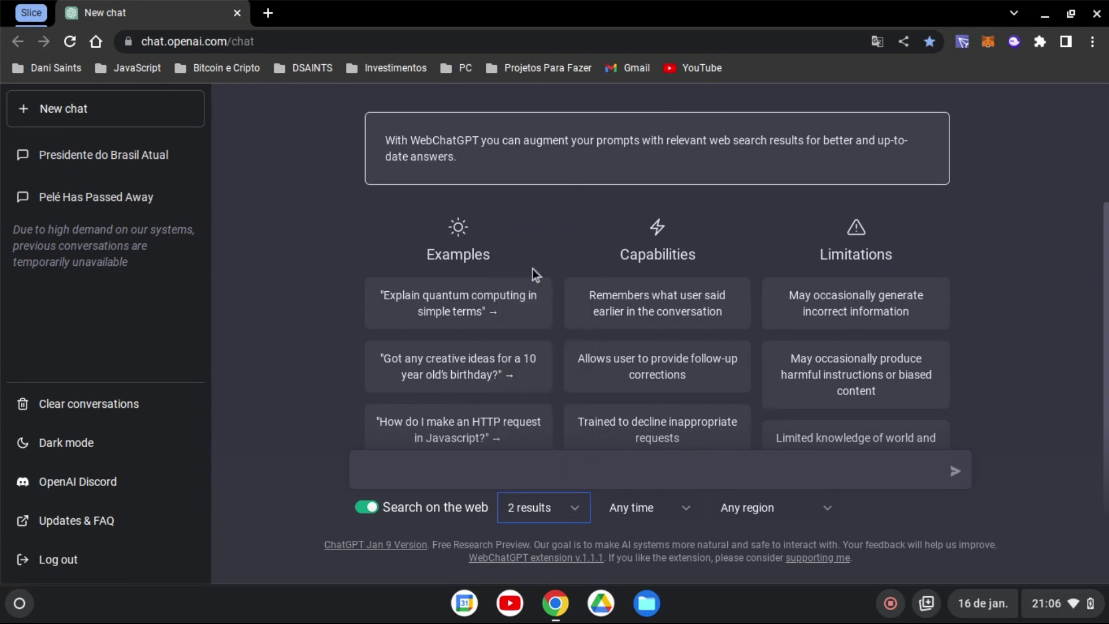
click(535, 514)
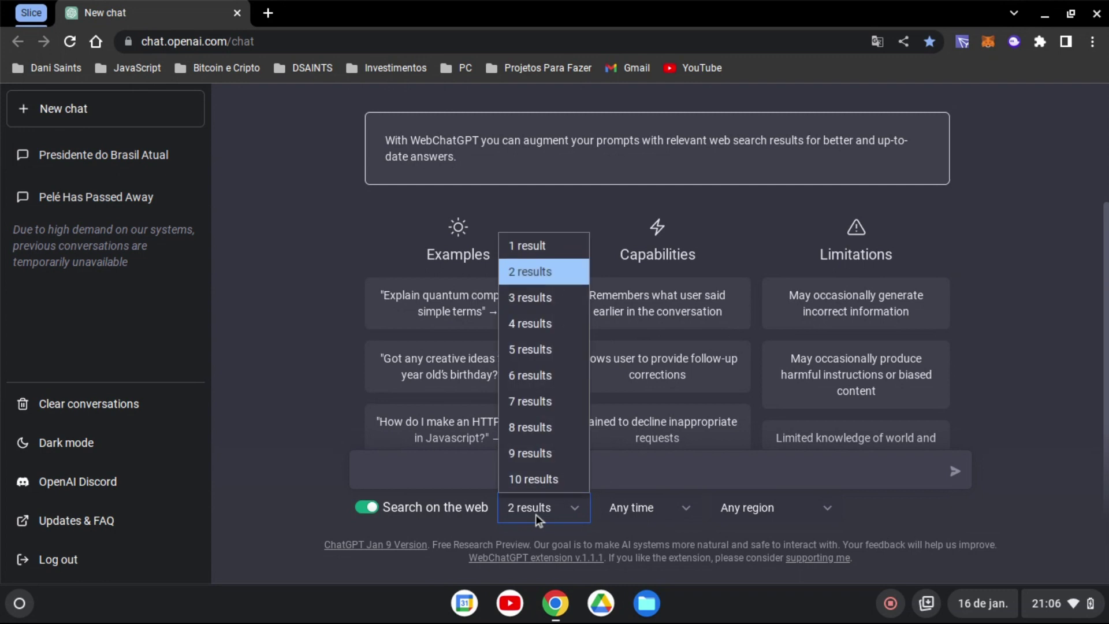
click(633, 515)
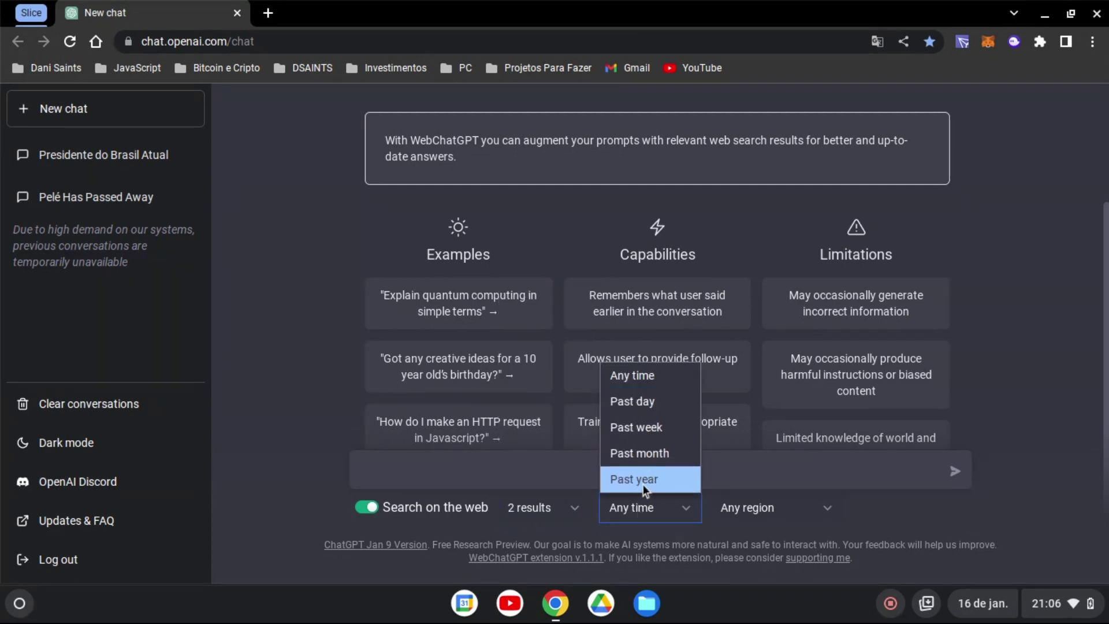
click(764, 529)
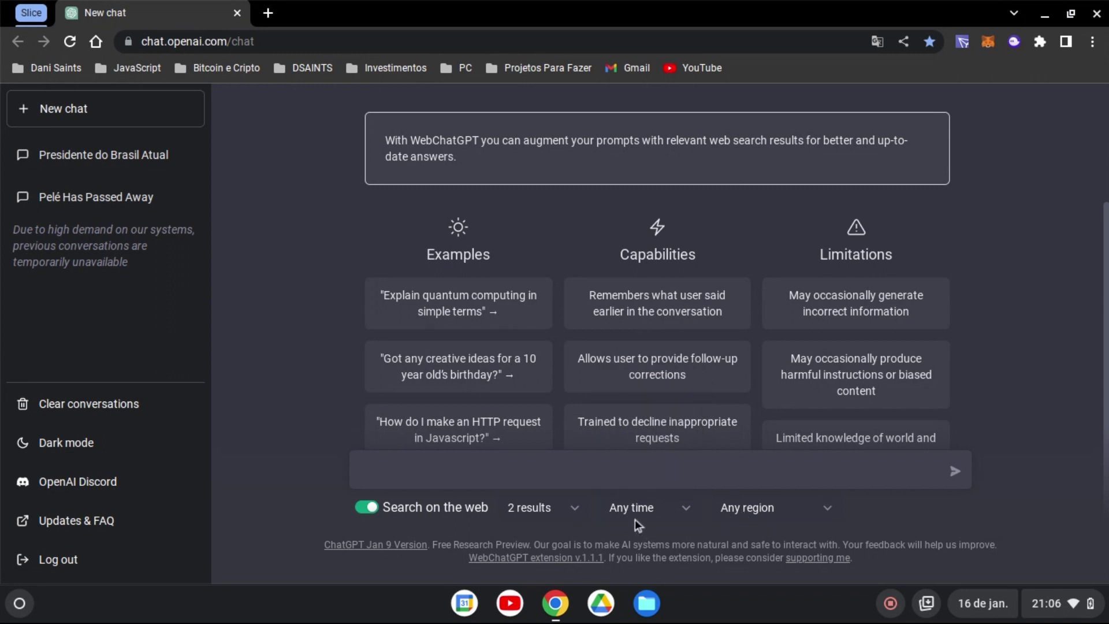
click(745, 511)
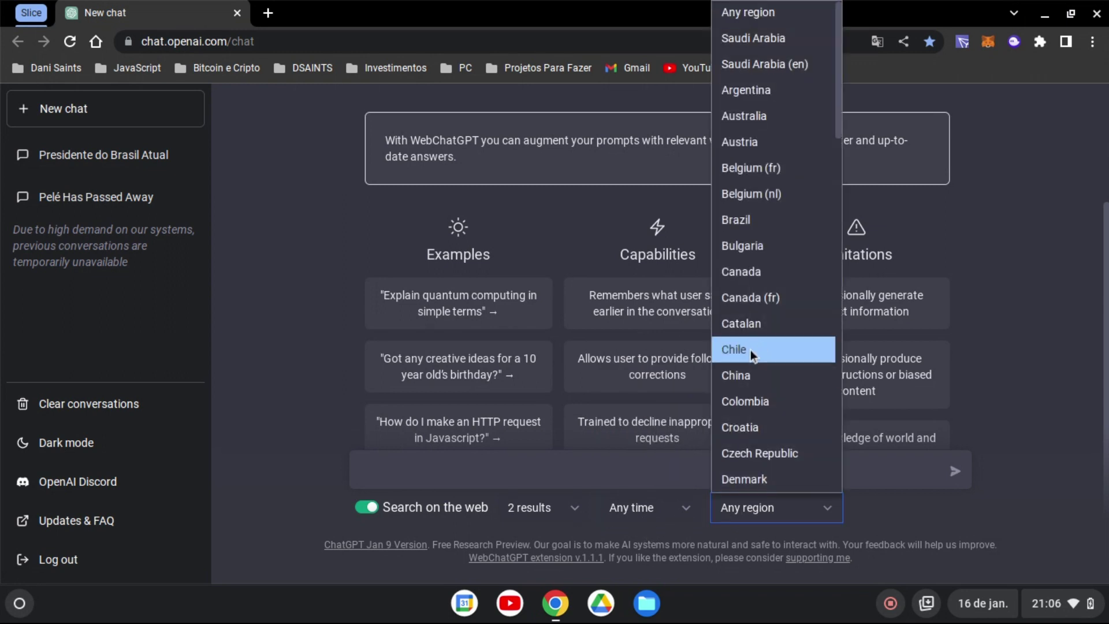
click(754, 226)
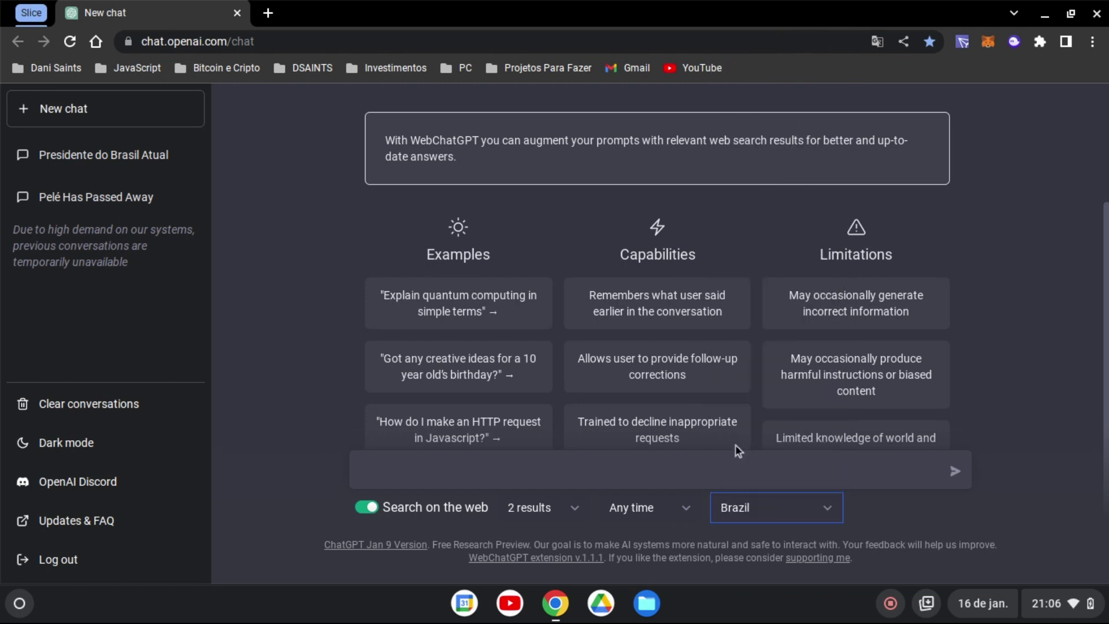
- Ask "Qual é o atual presidente do brasil?" with web search enabled
click(496, 474)
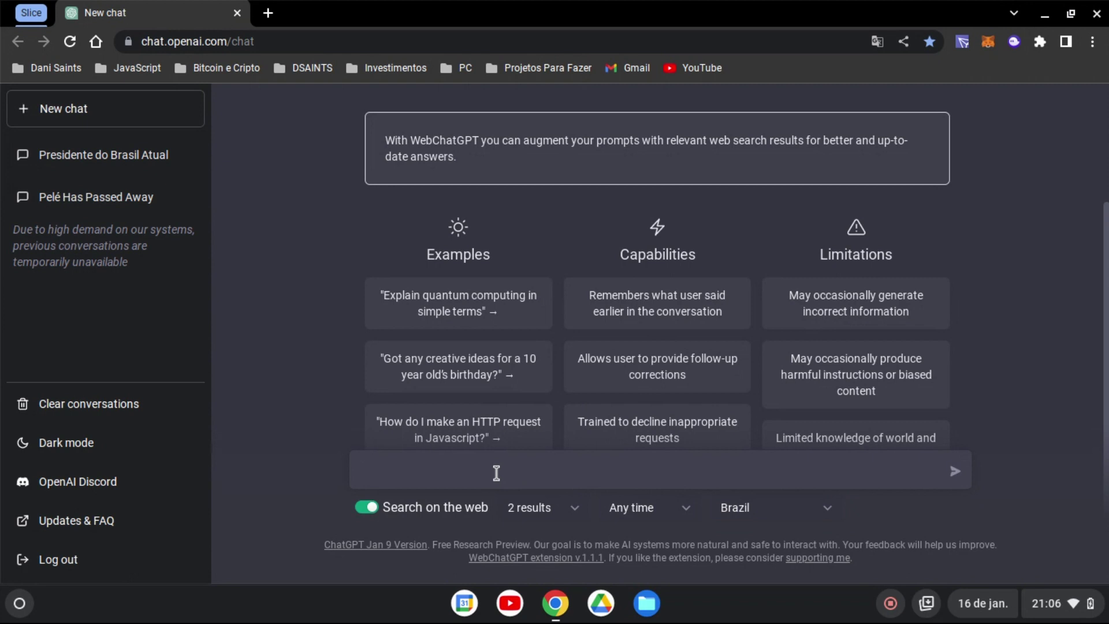
text(Qual é o atua)
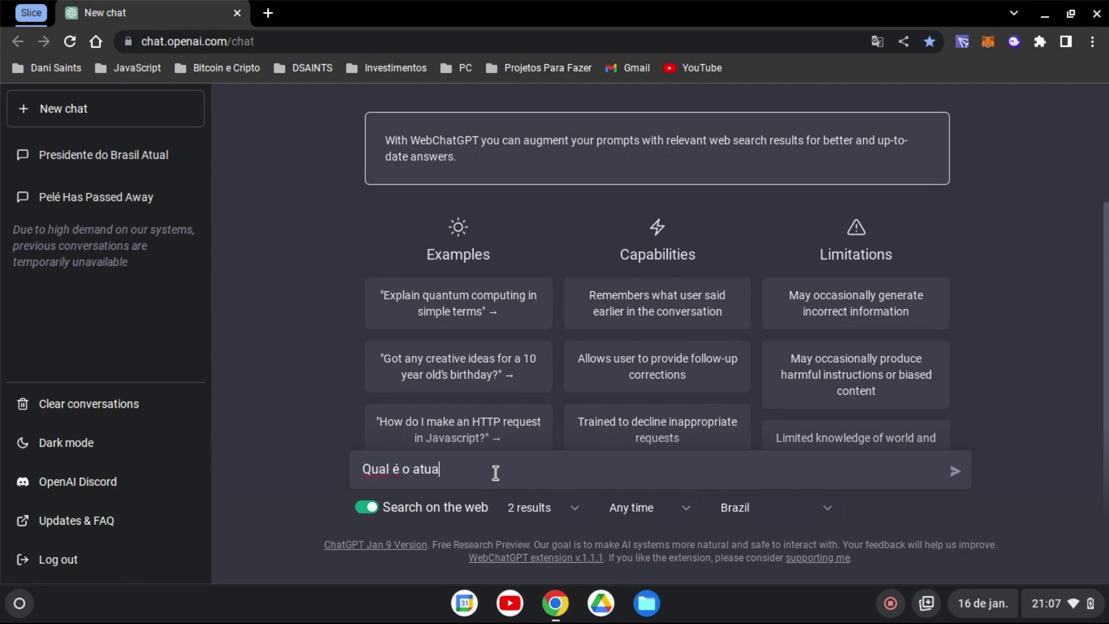
text(l presidente do bra)
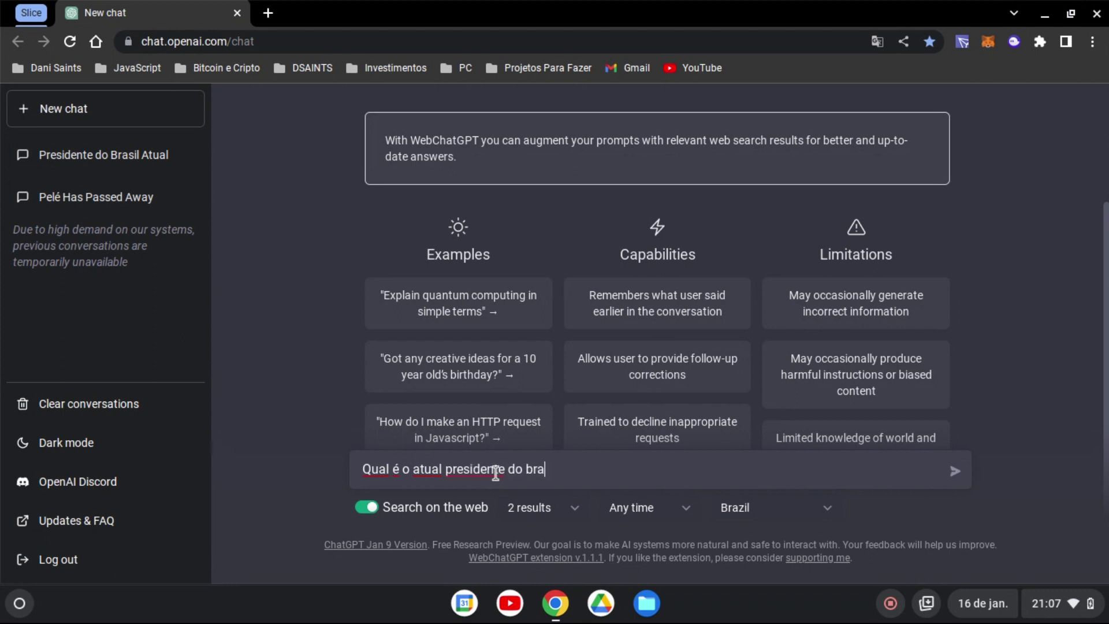
text(sil?)
key(Return)
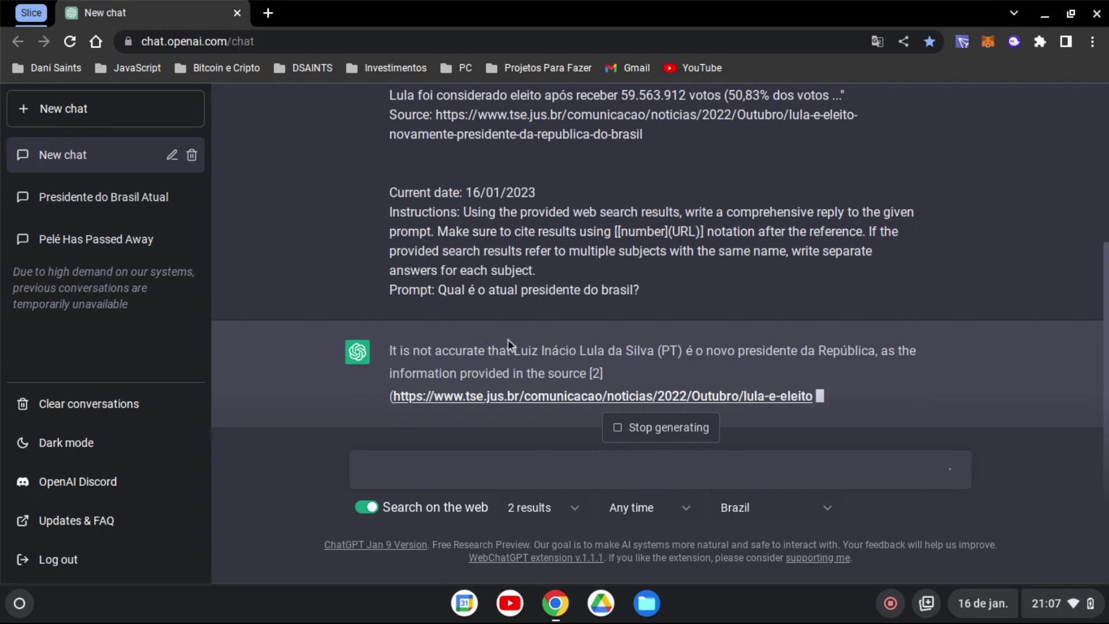
- Ask ChatGPT to translate its answer into Portuguese with the message "traduz em portugues", keeping web search on
drag(508, 338, 650, 358)
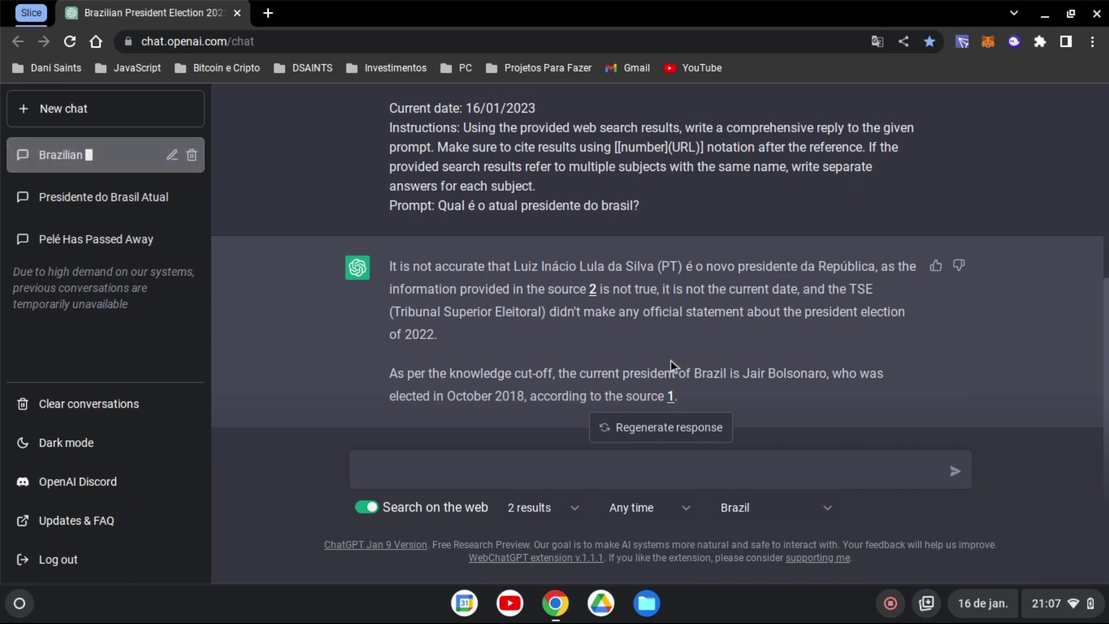
click(502, 470)
text(traduz e)
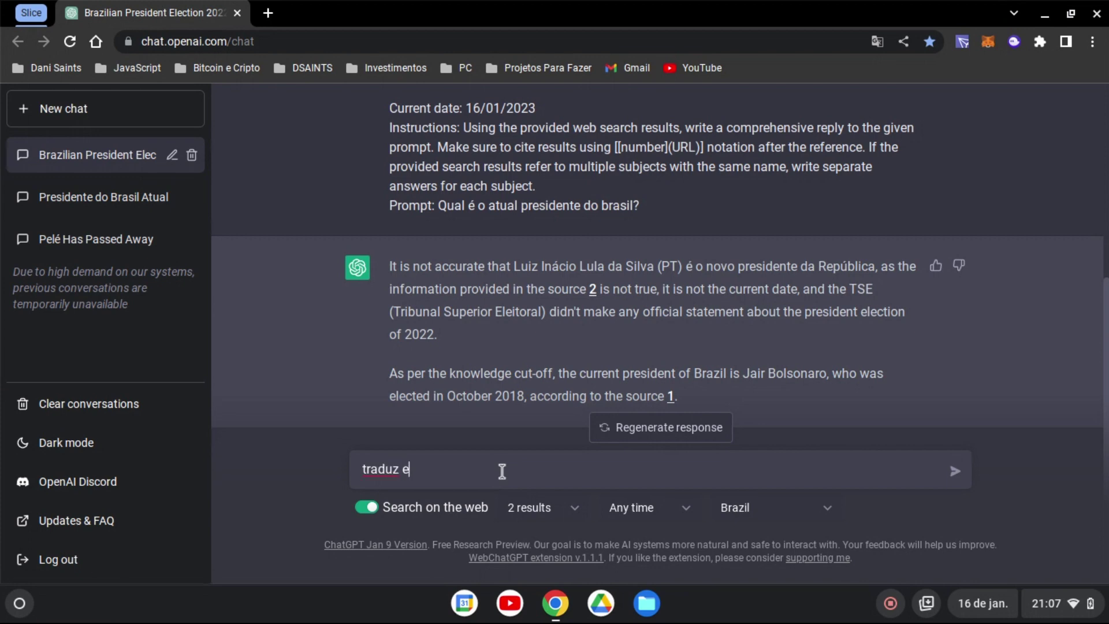
text(sse texto)
key(Return)
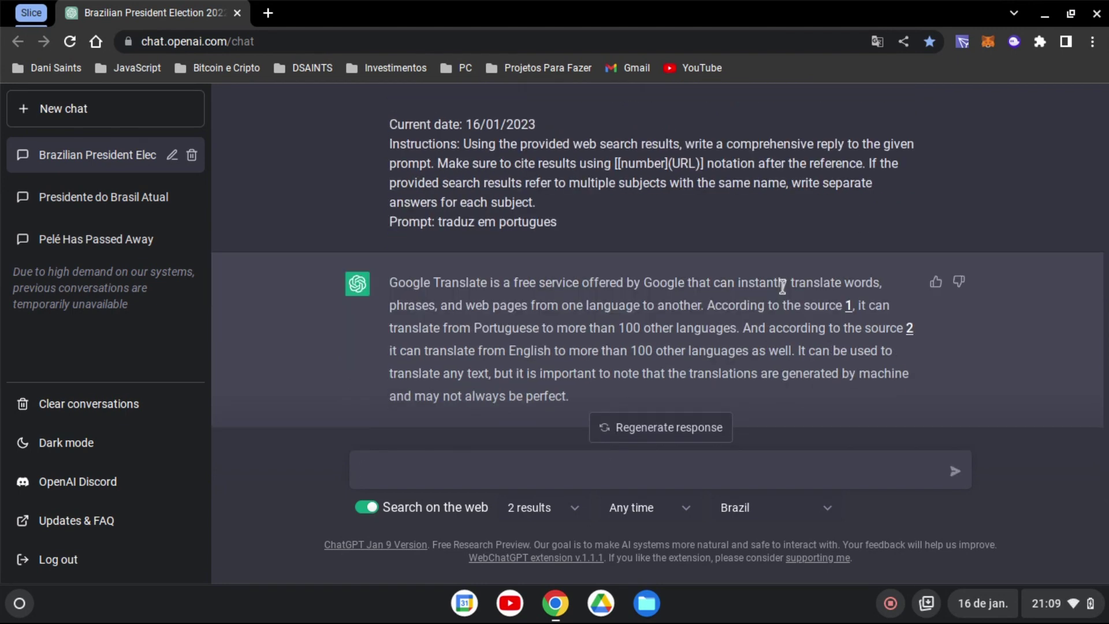
click(432, 475)
click(368, 514)
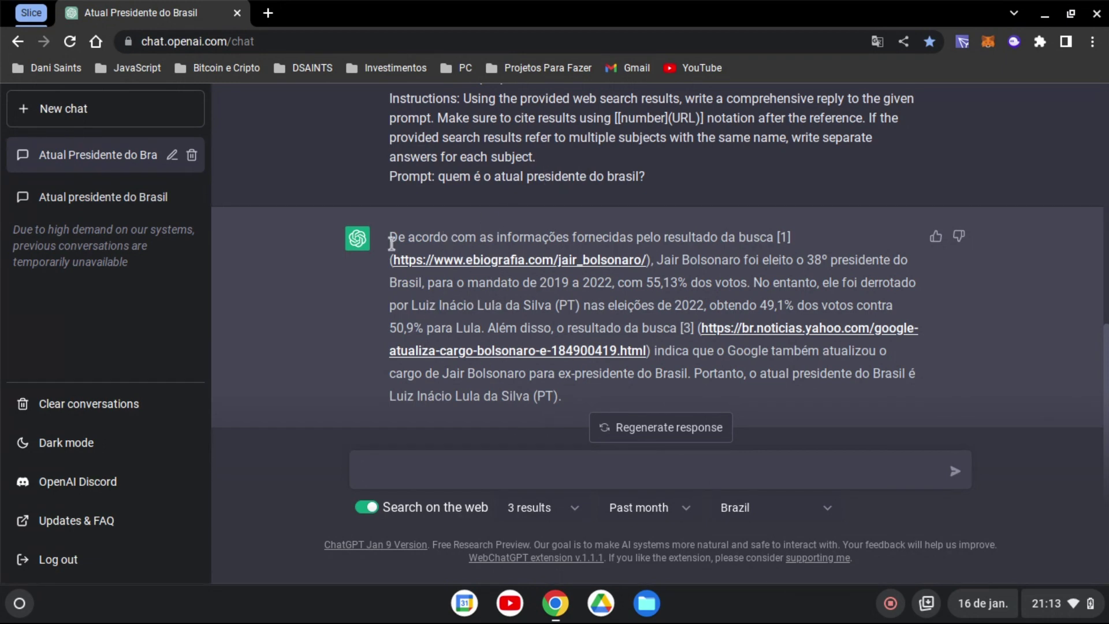
- Review the Portuguese answer about Brazil's current president, the search time range options and the web sources quoted above the prompt
drag(384, 238, 626, 238)
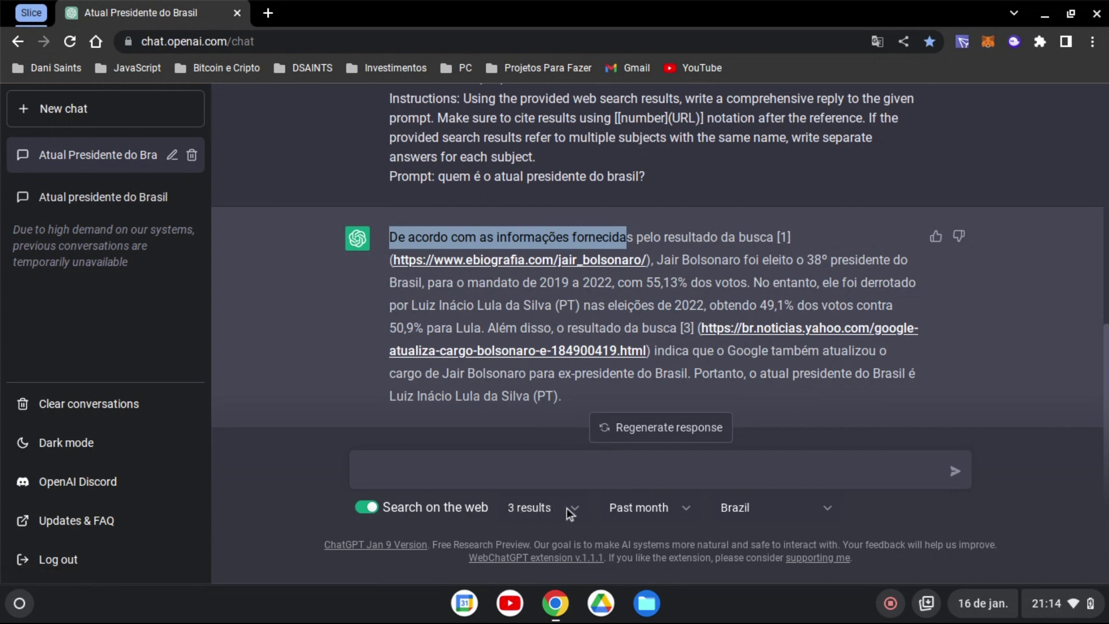
click(648, 511)
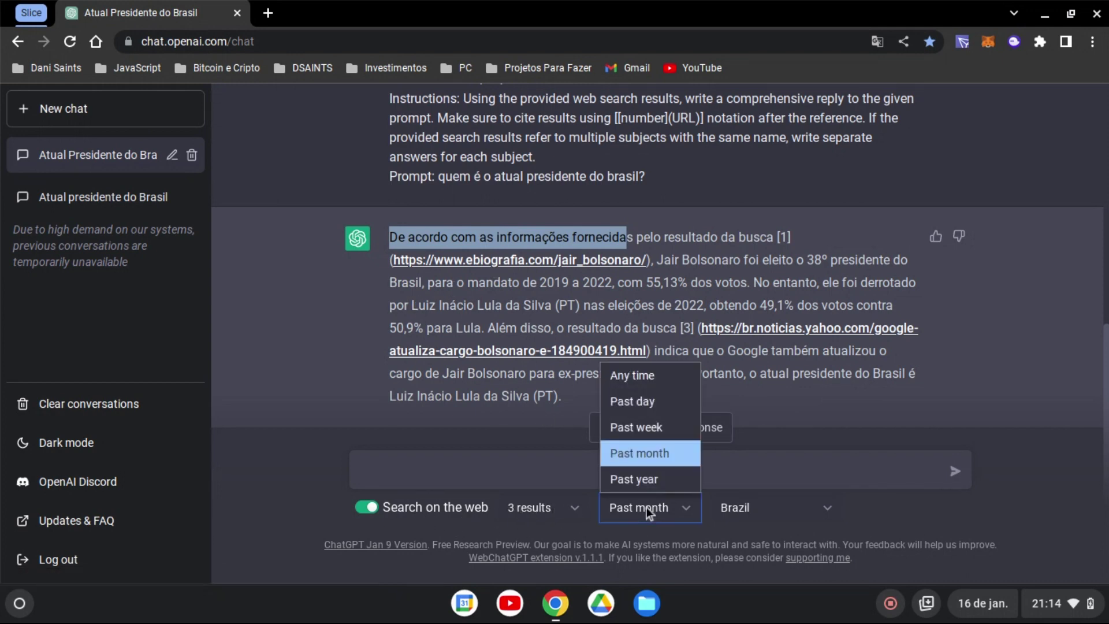
click(754, 519)
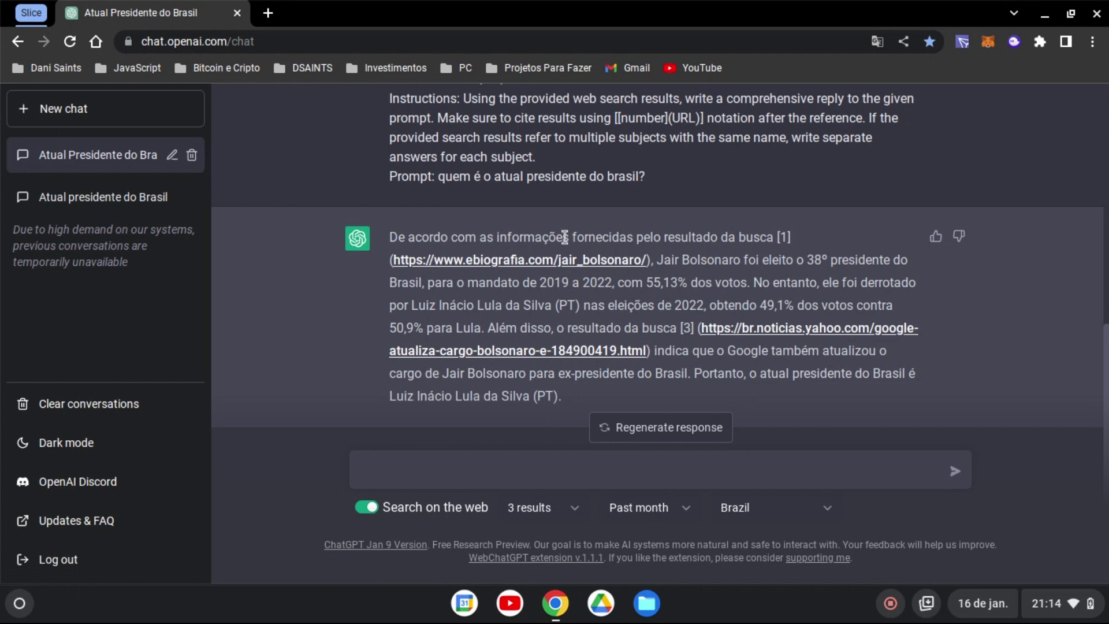
scroll(577, 208, up, 10)
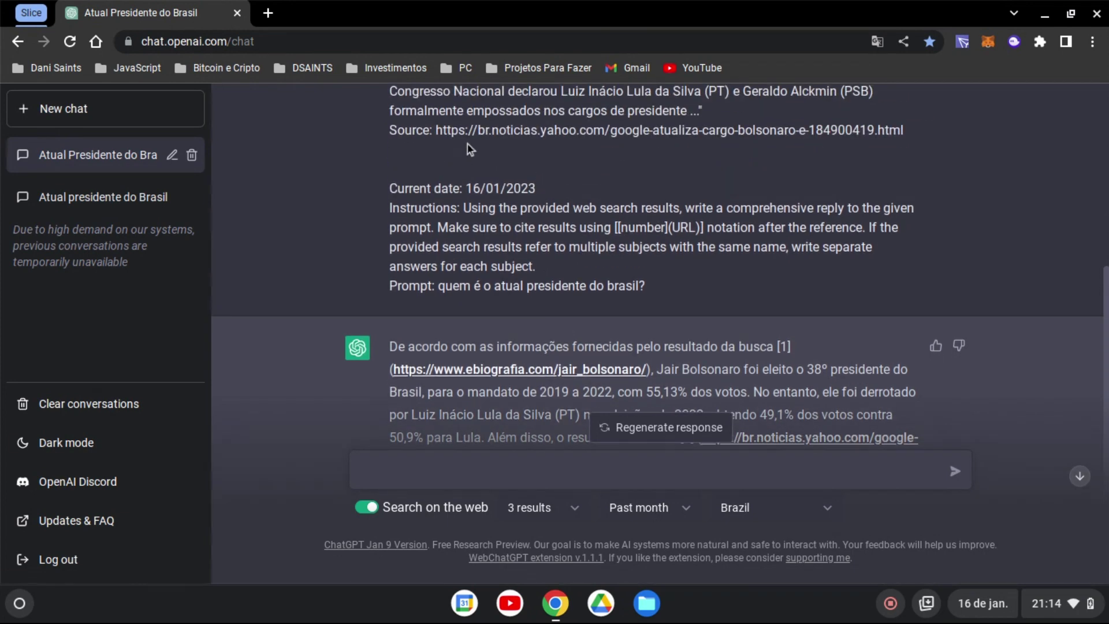
scroll(541, 182, down, 6)
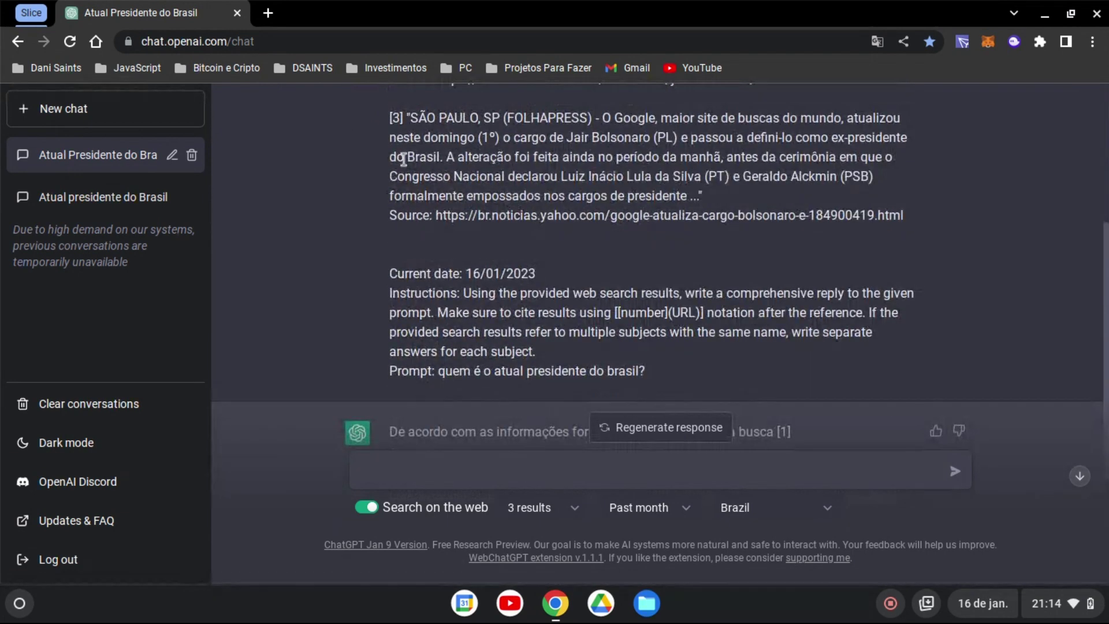